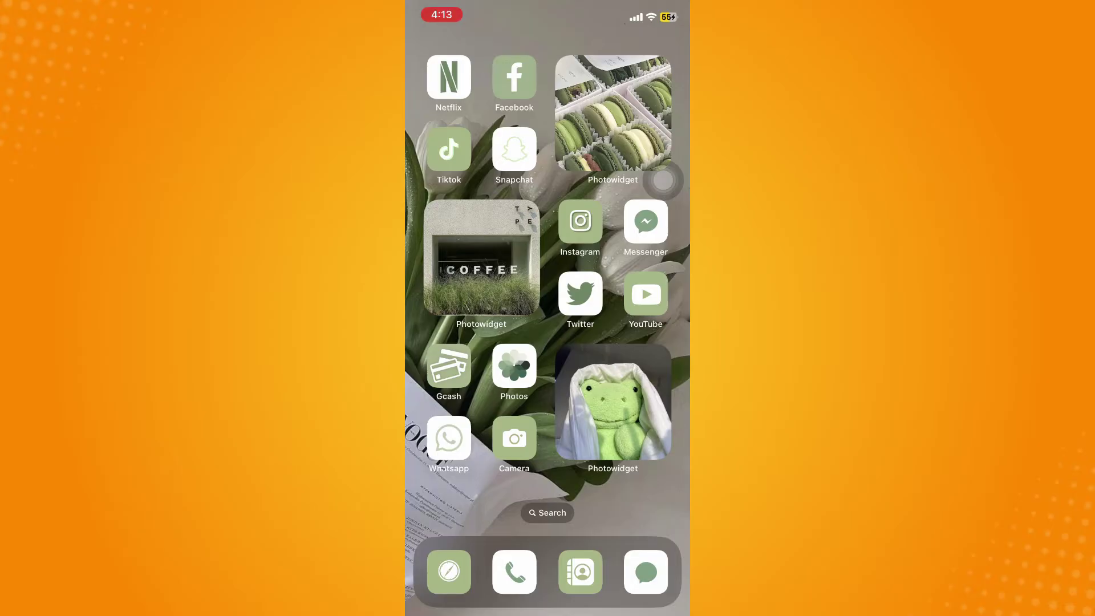
Search the App Store for 'snapchat' and open Snapchat's product page.
left_click(547, 512)
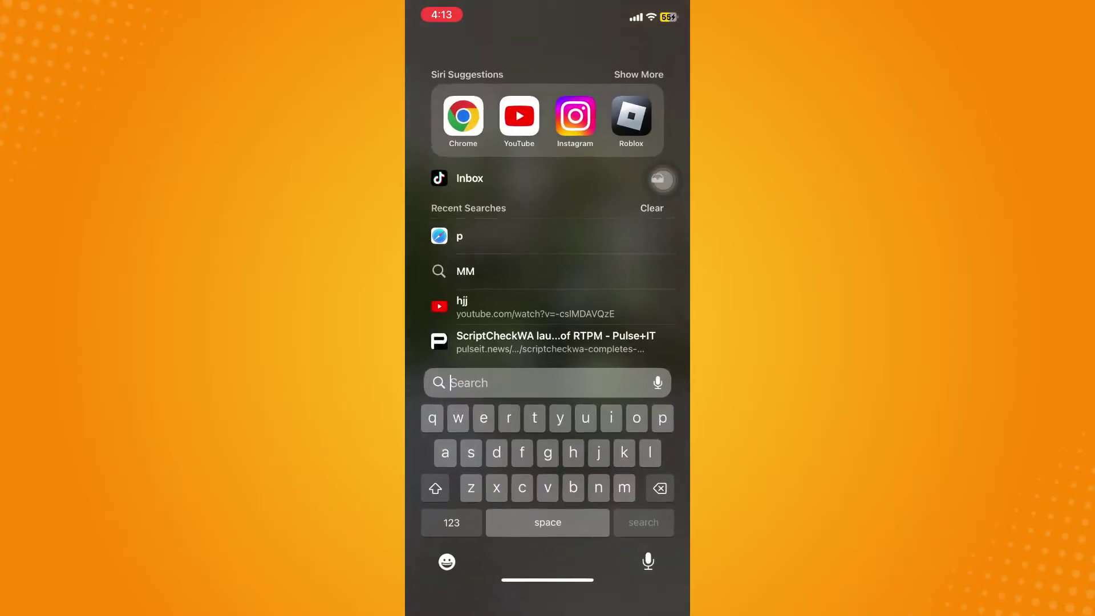
left_click(547, 343)
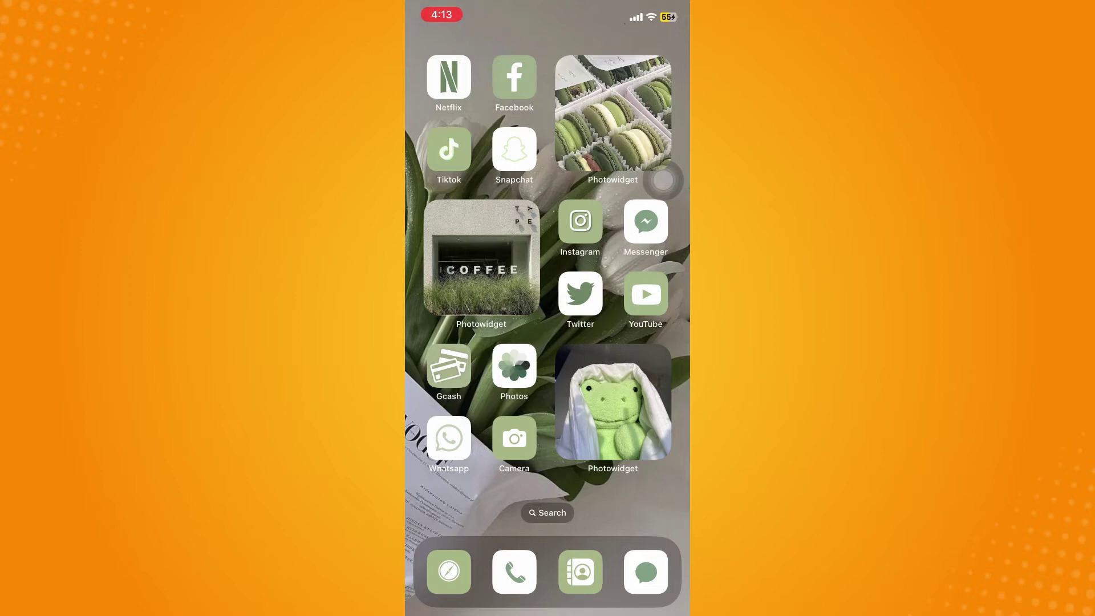
left_click_drag(633, 342, 461, 342)
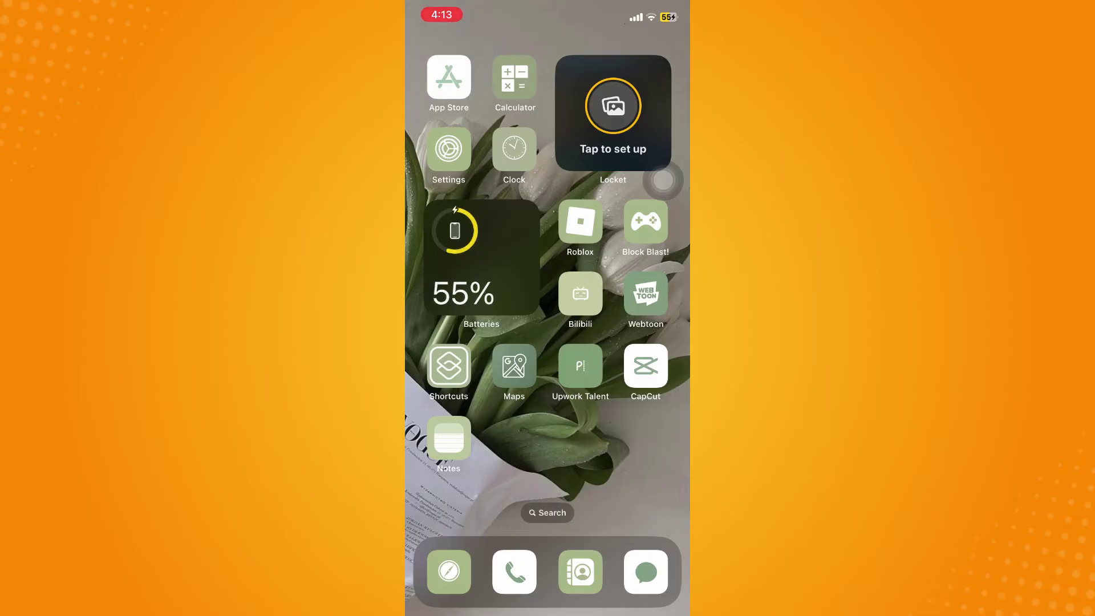
left_click(449, 77)
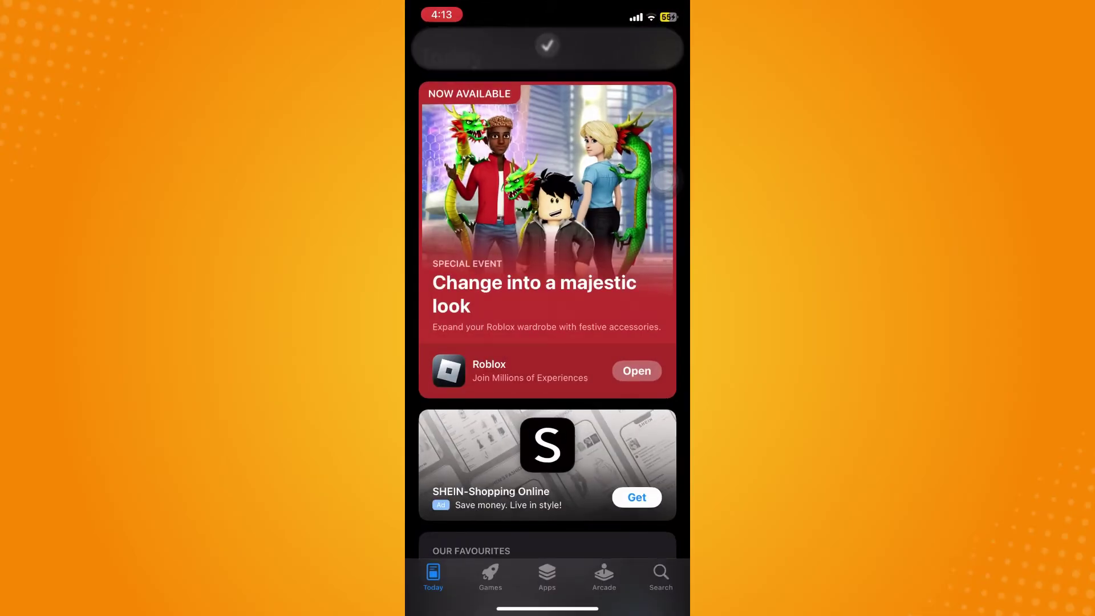
left_click(661, 575)
left_click(522, 88)
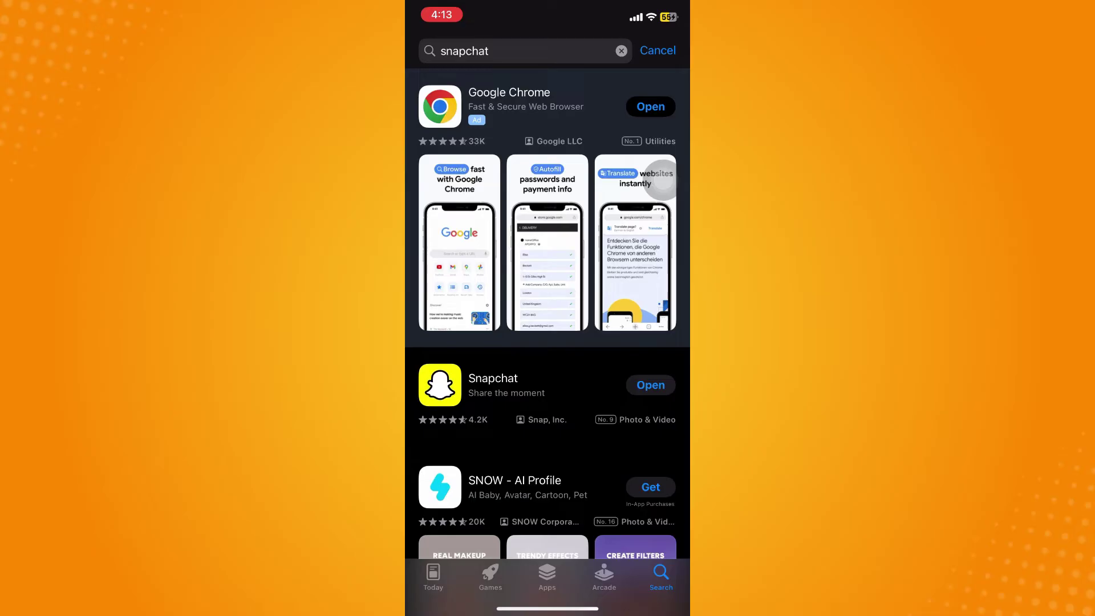
left_click(493, 385)
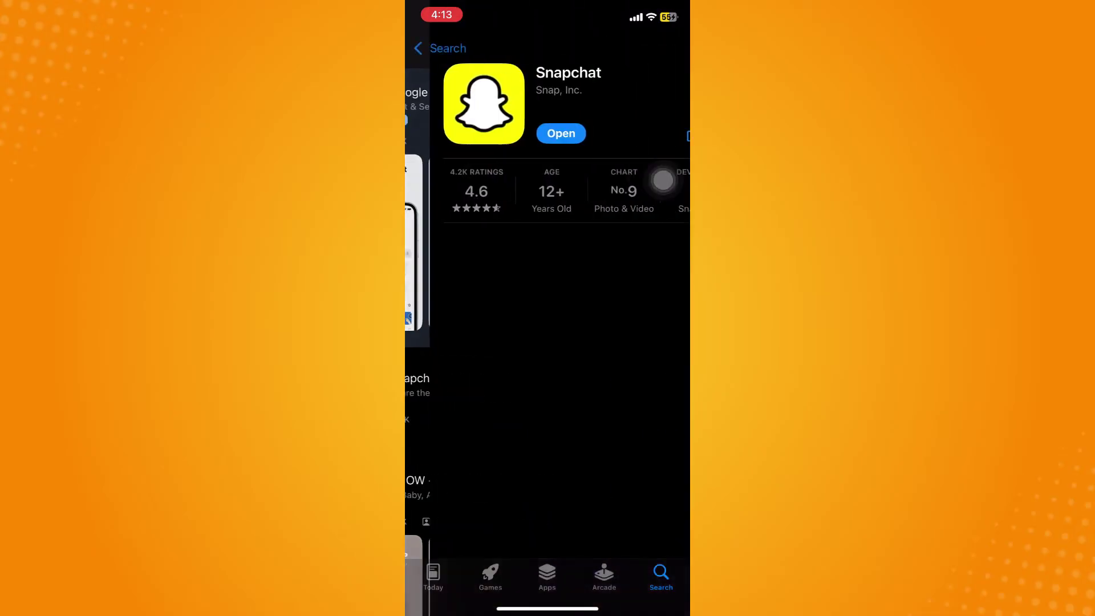
scroll(547, 342, "down", 1)
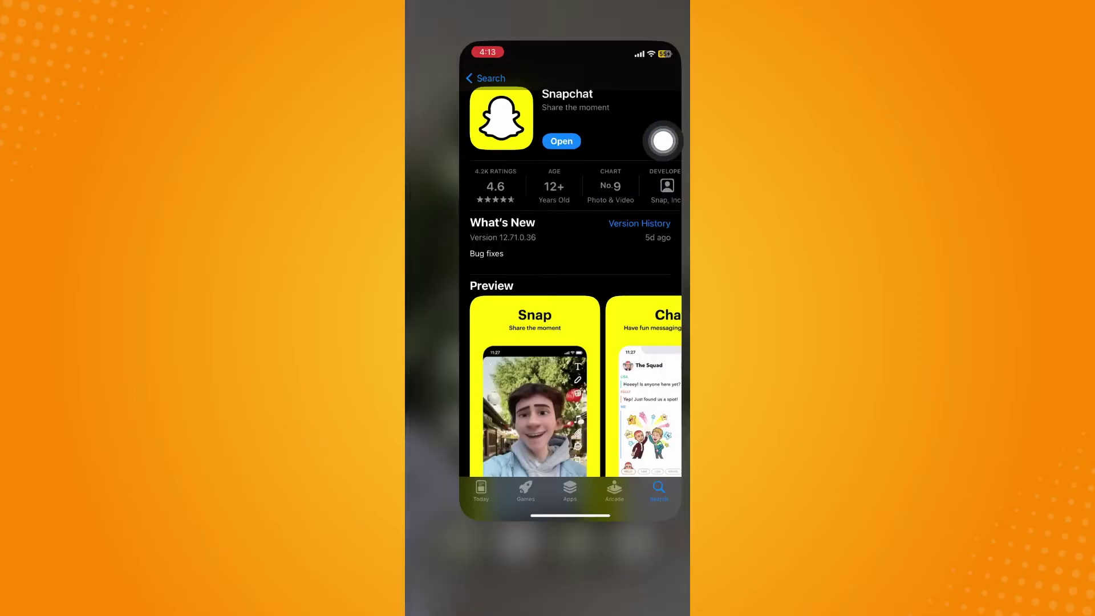
Close the App Store and move between home screen pages toward Snapchat.
left_click_drag(548, 609, 548, 385)
mouse_move(634, 385)
left_mouse_down()
mouse_move(445, 385)
mouse_move(634, 385)
left_mouse_up()
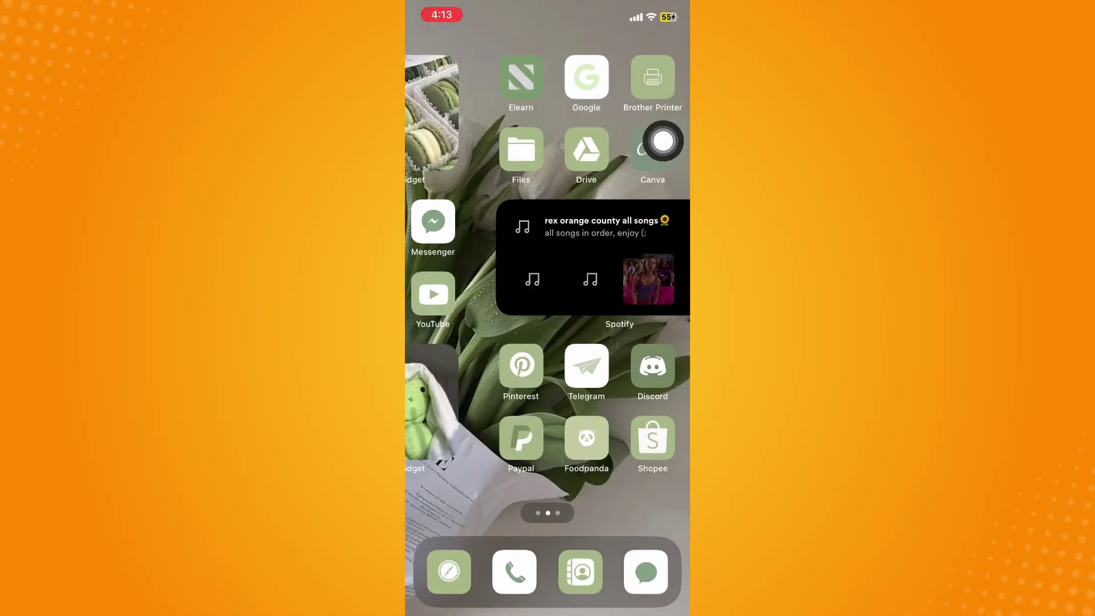
mouse_move(445, 385)
left_mouse_down()
mouse_move(633, 385)
mouse_move(446, 385)
left_mouse_up()
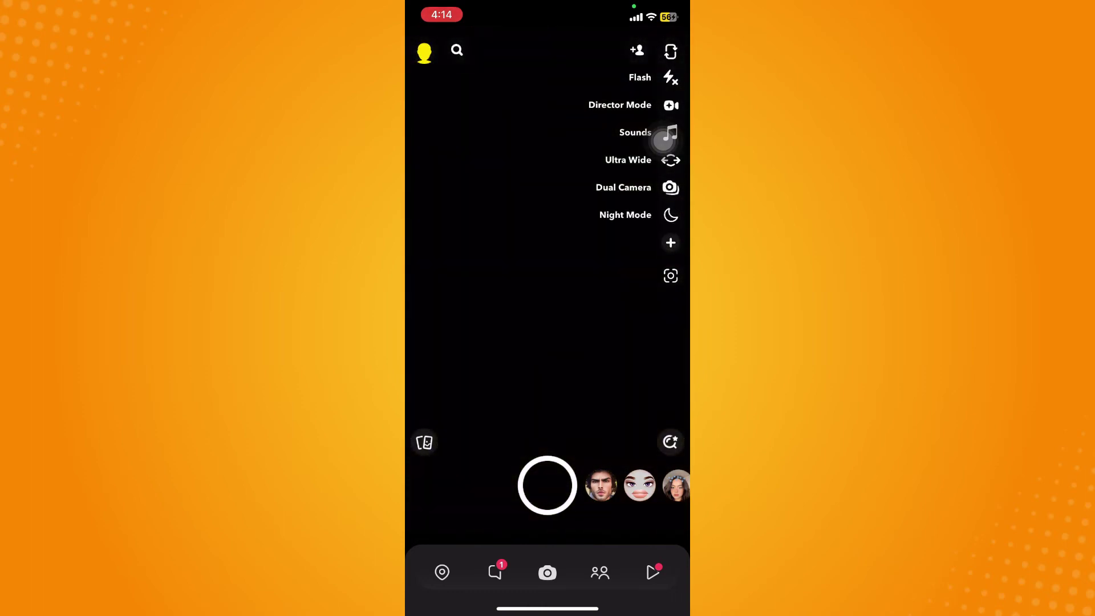
Go from the Snapchat profile page into Settings.
left_click(425, 52)
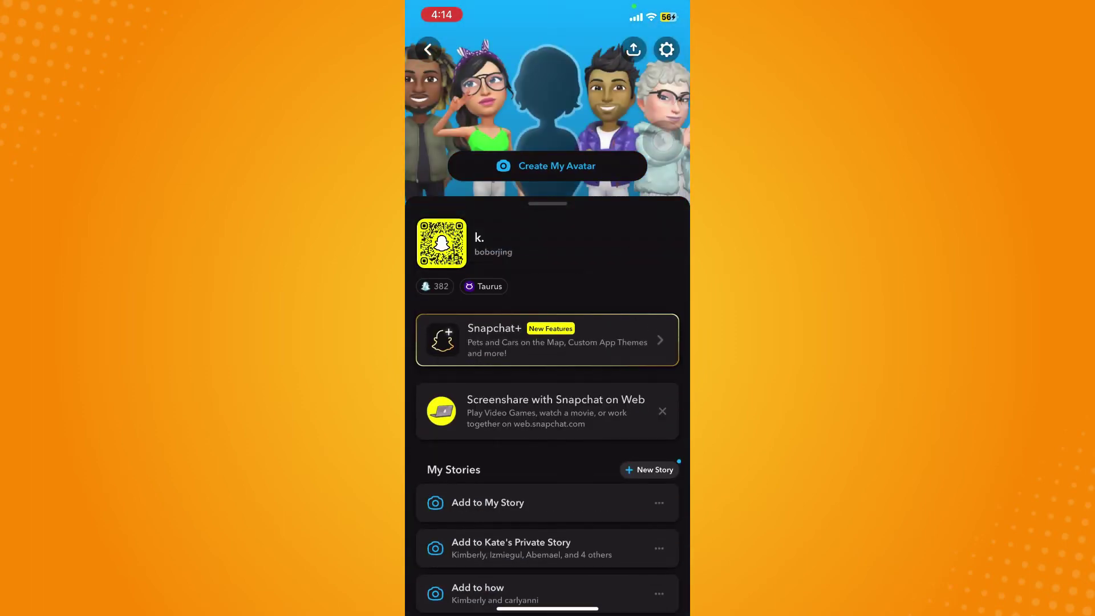
left_click(667, 49)
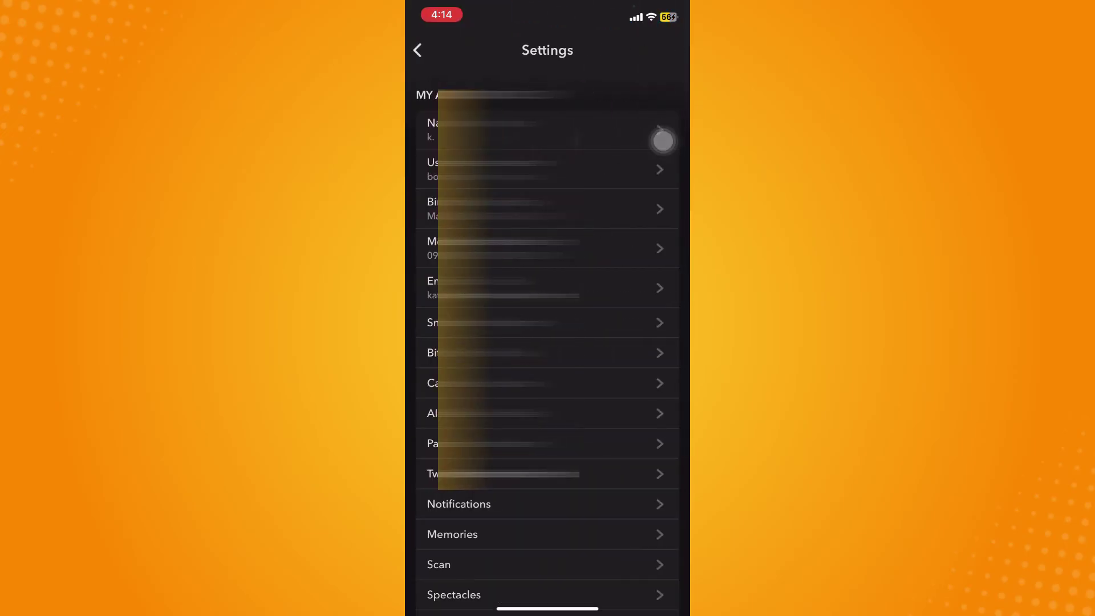
scroll(662, 140, "down", 10)
scroll(663, 139, "down", 10)
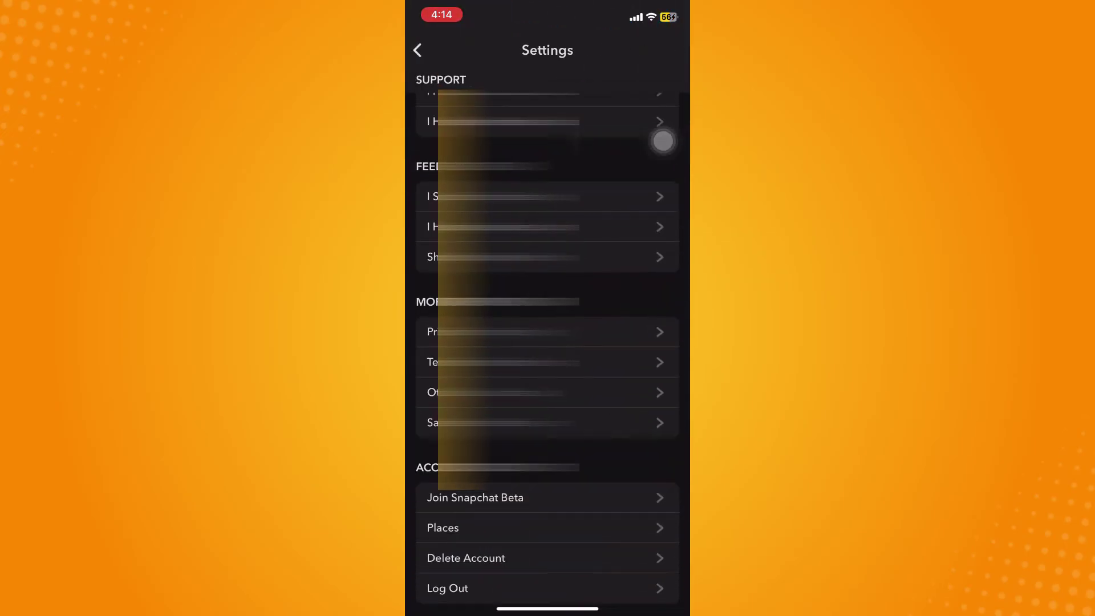
scroll(662, 142, "down", 5)
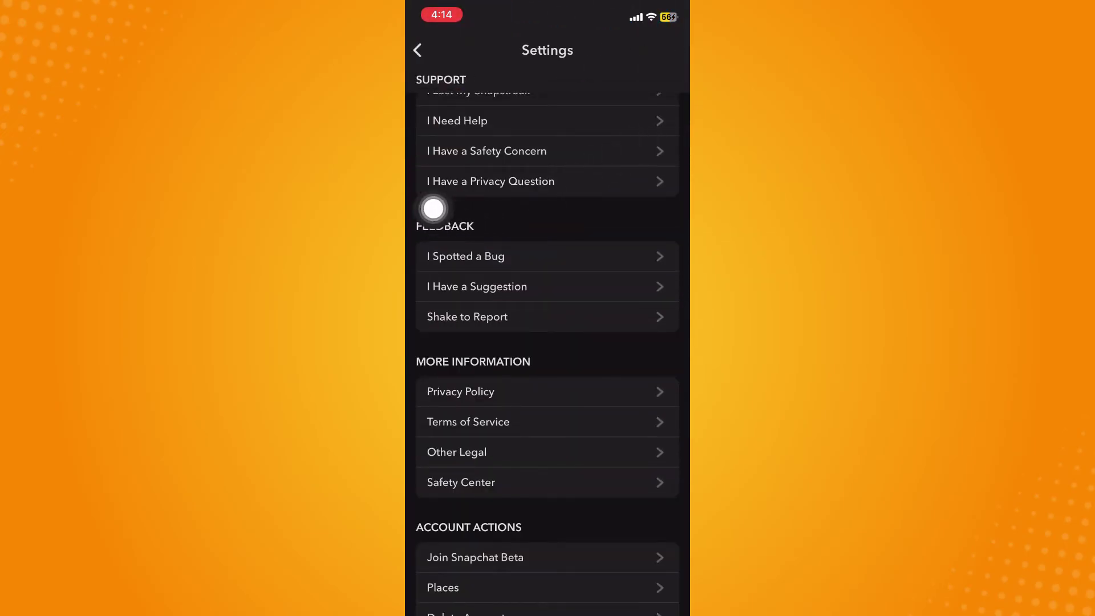
File a Camera bug report with topic Bitmoji, submit it, then go back.
left_click(431, 177)
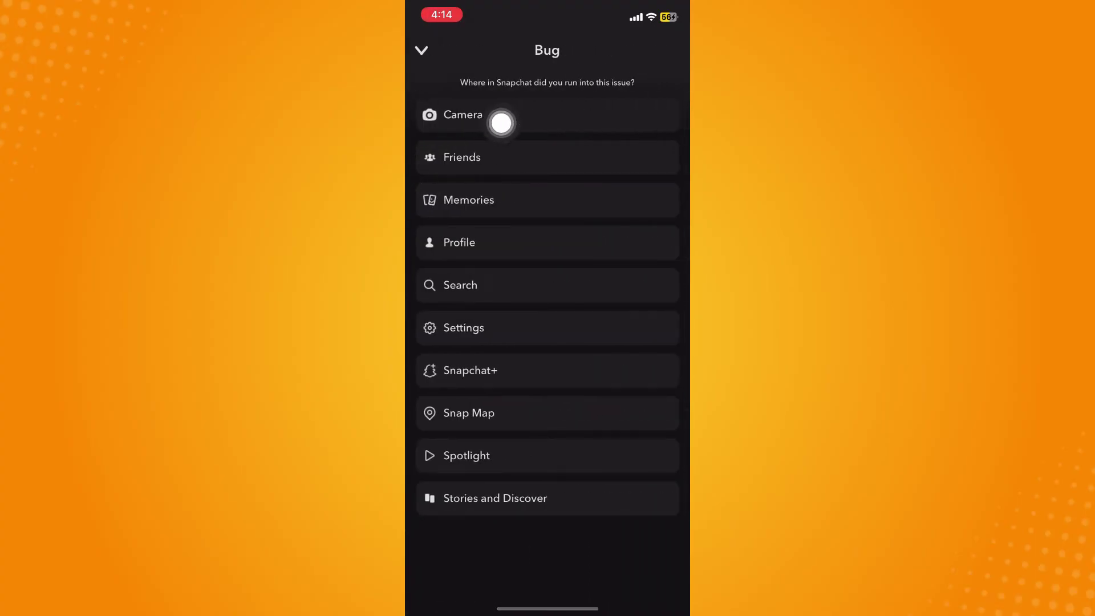
left_click(548, 327)
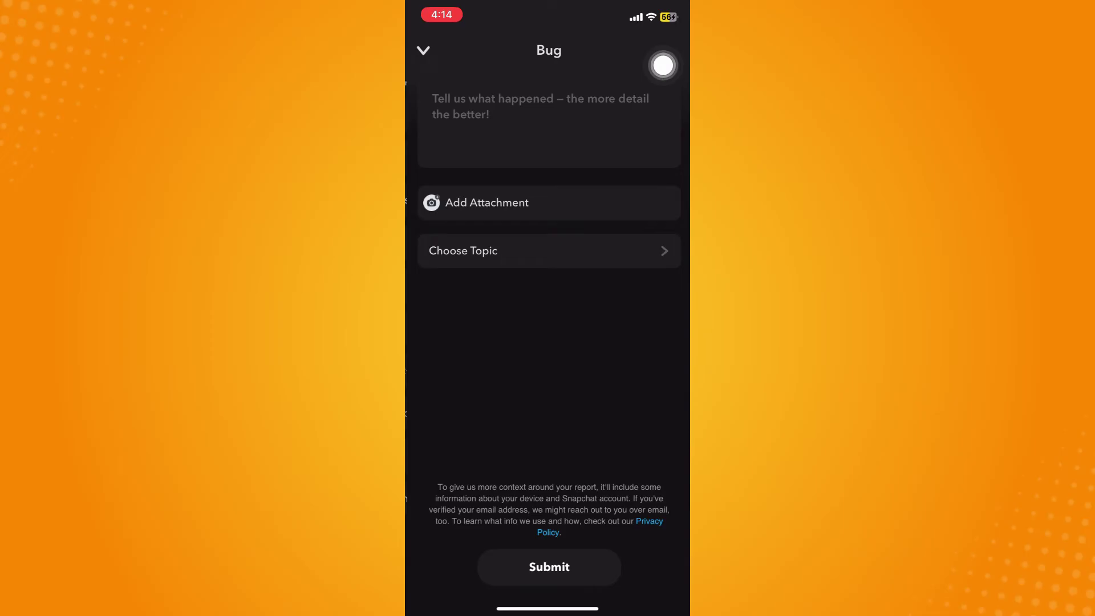
left_click(547, 250)
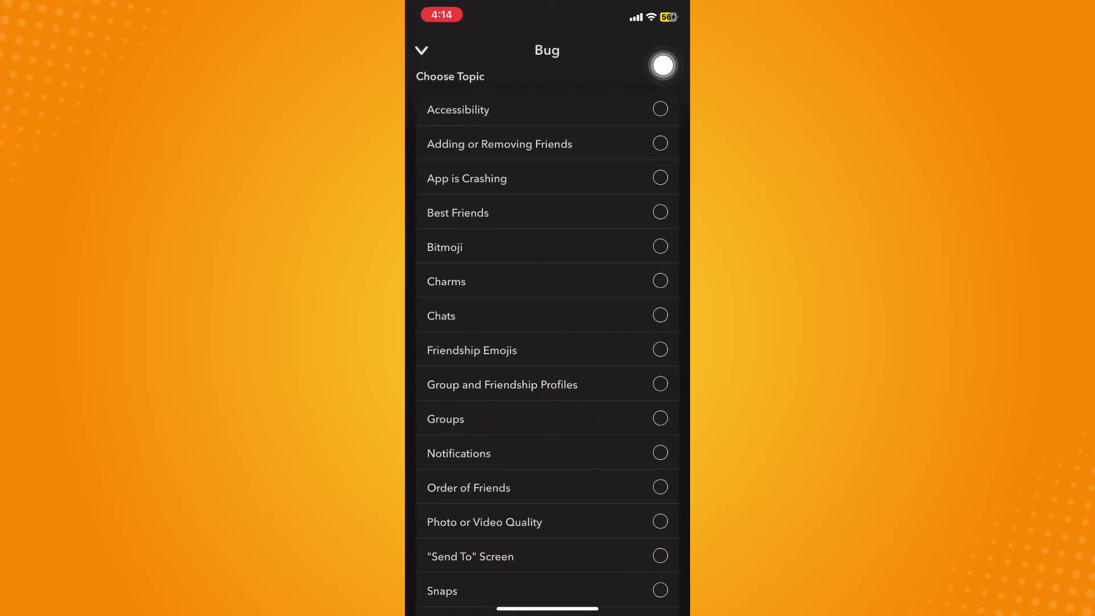
left_click(452, 247)
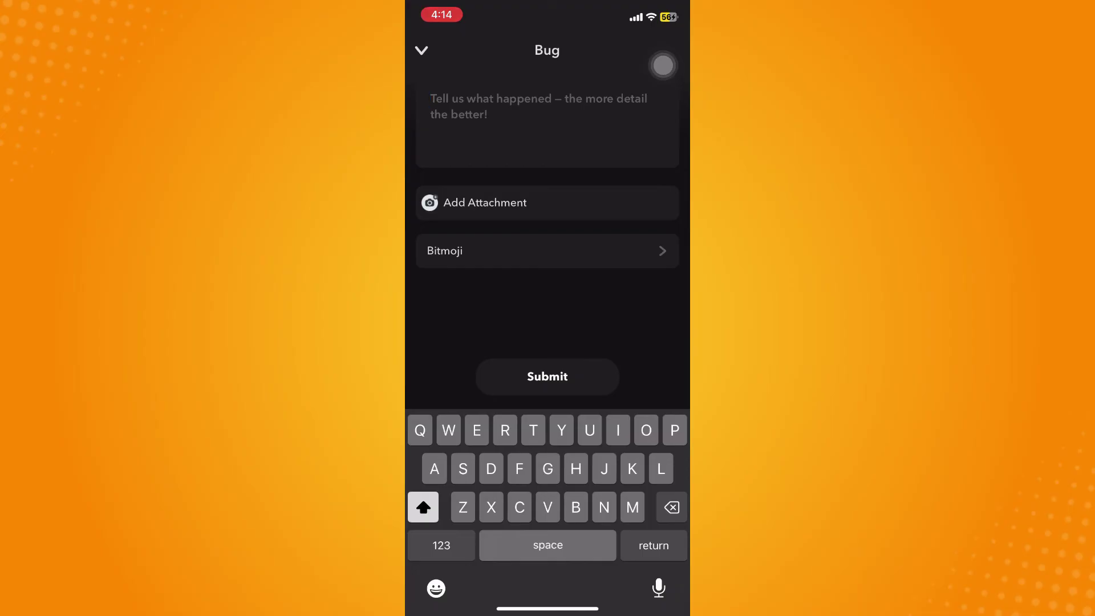
left_click(546, 376)
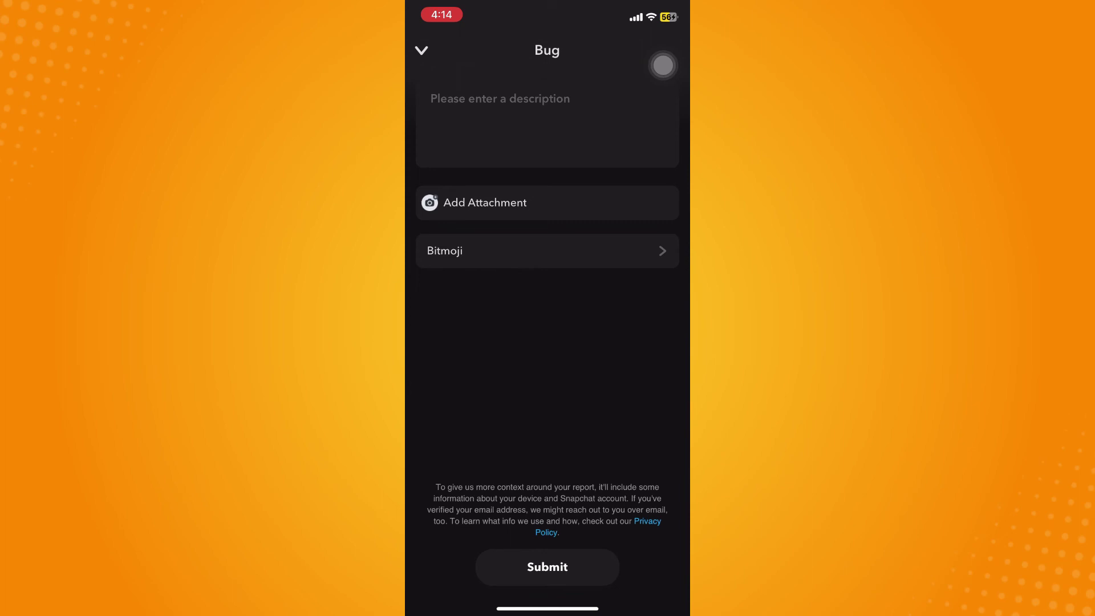
left_click(421, 50)
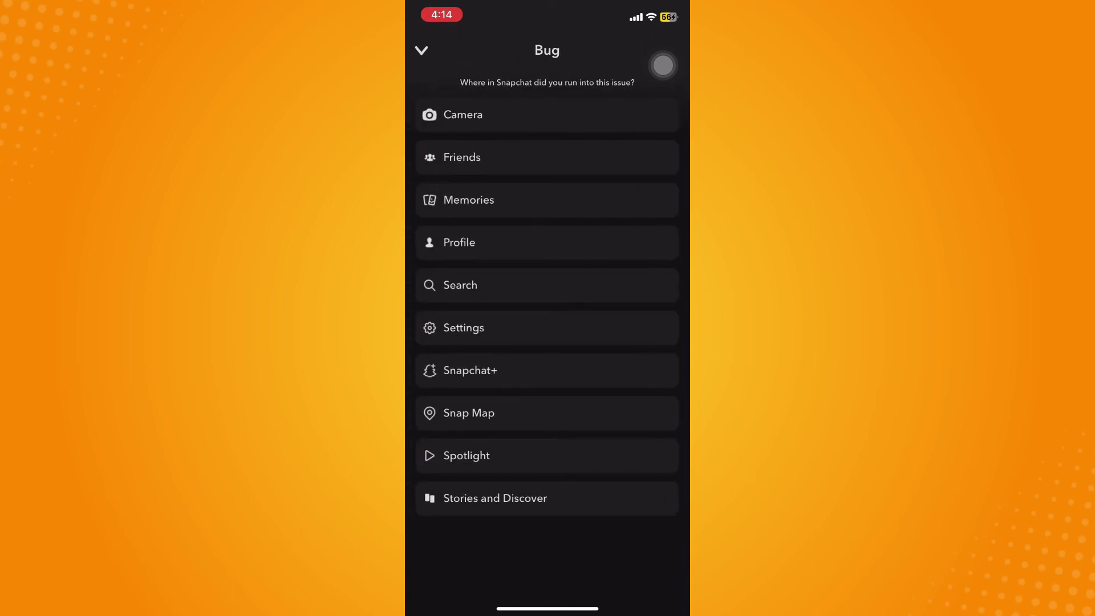
Dismiss the Bug sheet and exit Snapchat to the iOS home screen.
left_click(421, 50)
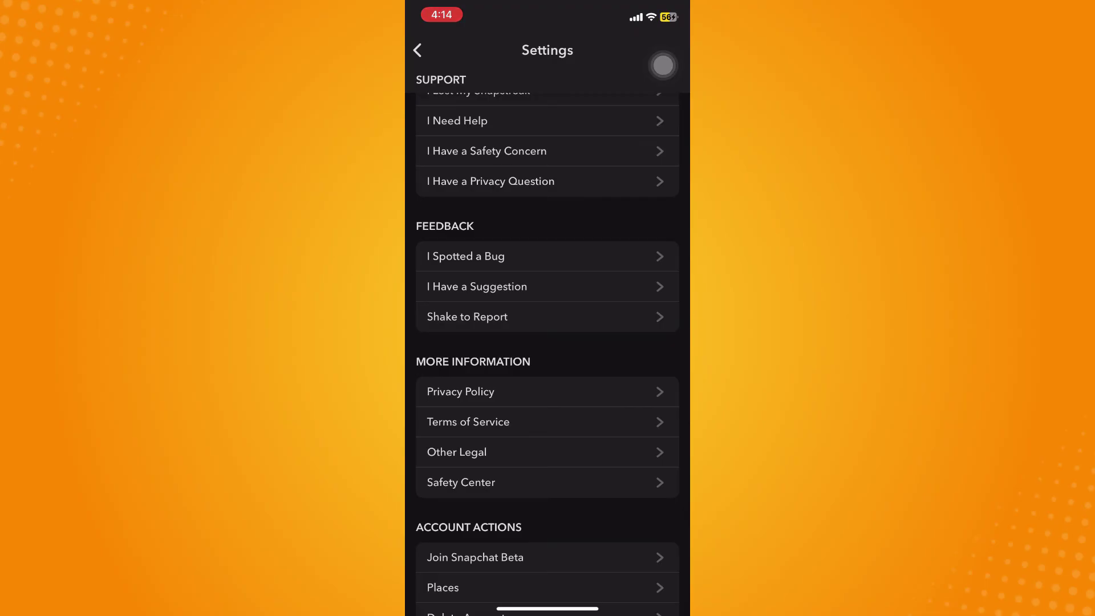
left_click_drag(548, 609, 547, 386)
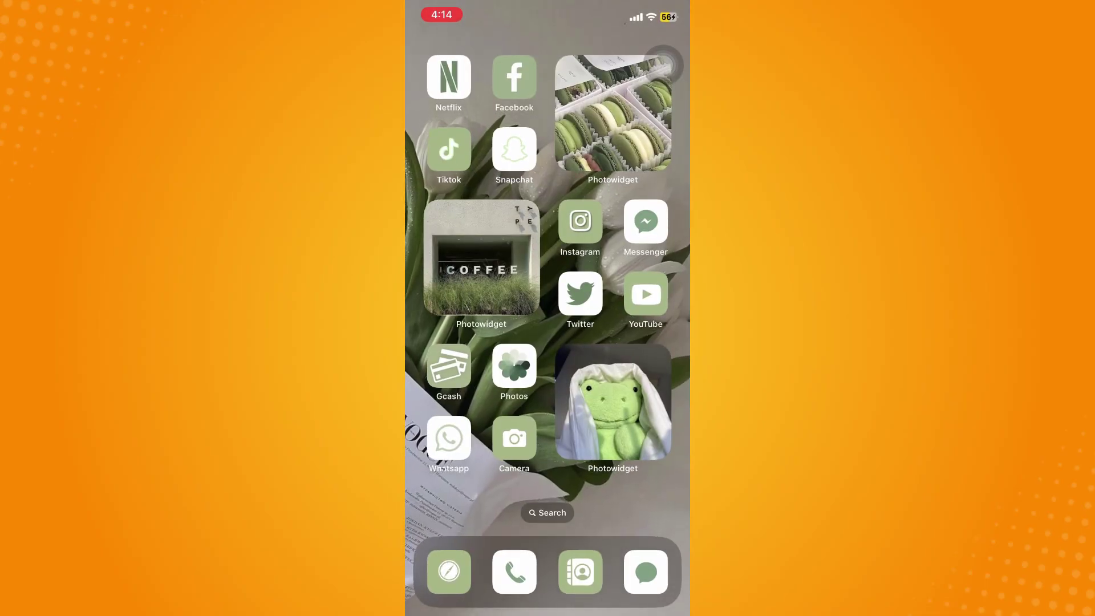